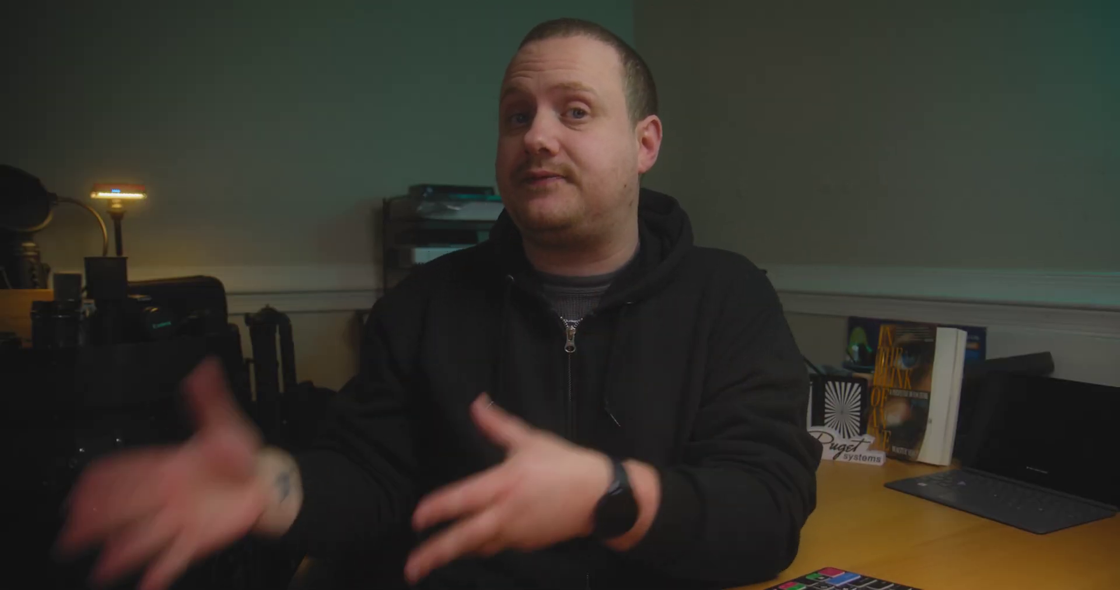
left_click_drag(297, 70, 298, 166)
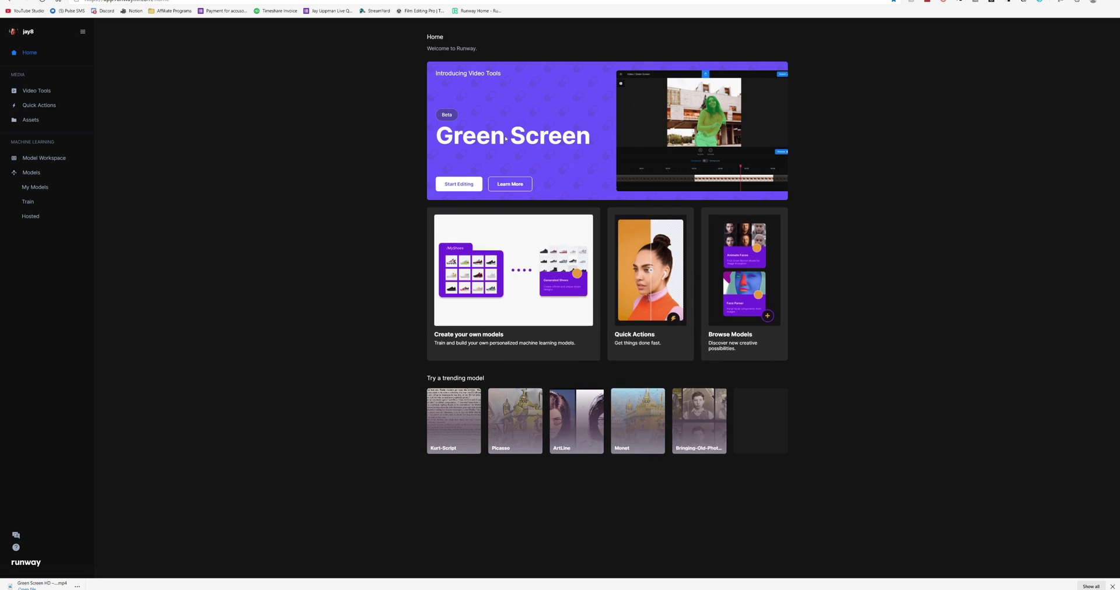
Start editing with the Green Screen video tool.
left_click(459, 184)
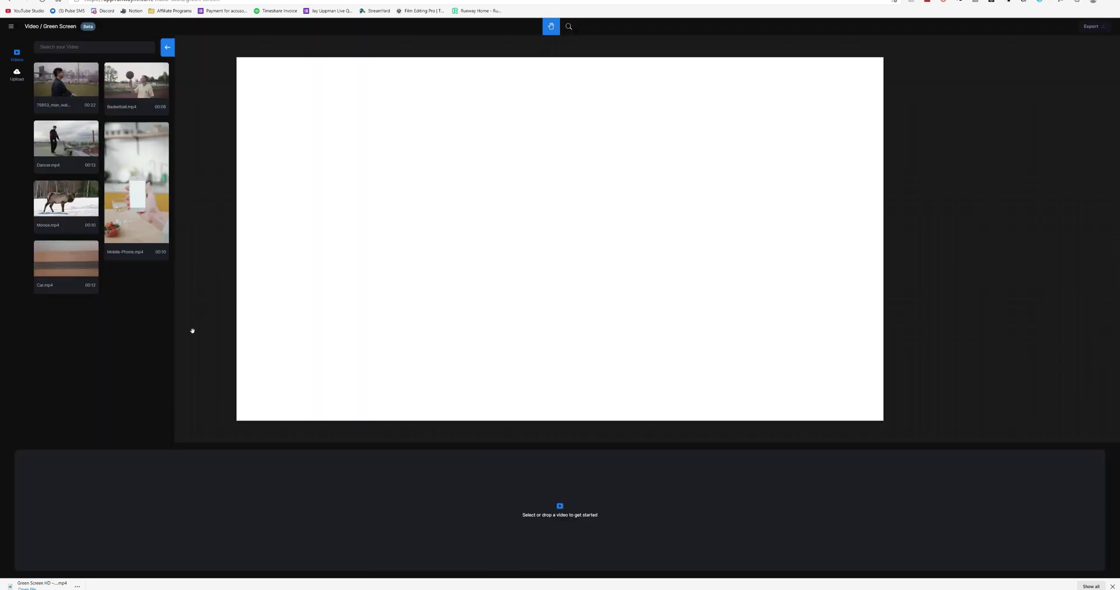
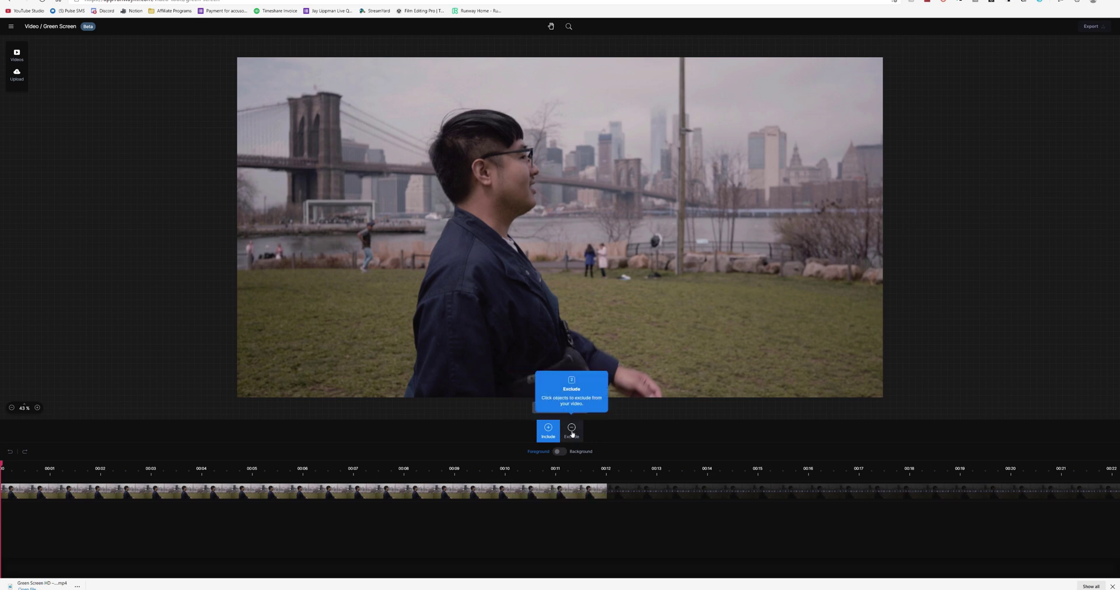
With the Foreground view active, include the man's head, jacket and waist bag in the mask on the first frame.
left_click(559, 452)
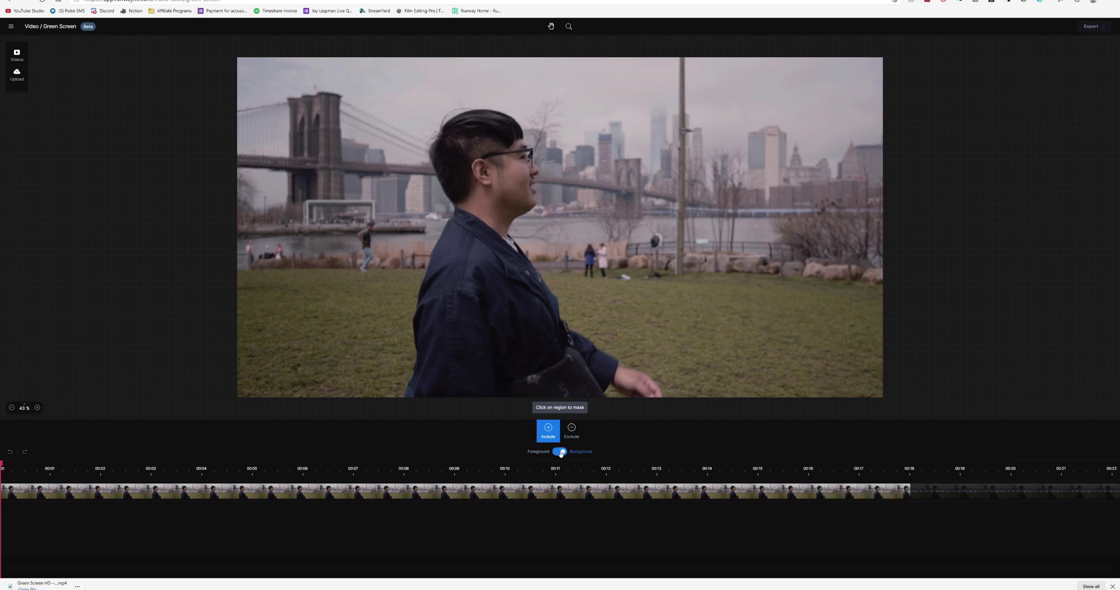
left_click(560, 452)
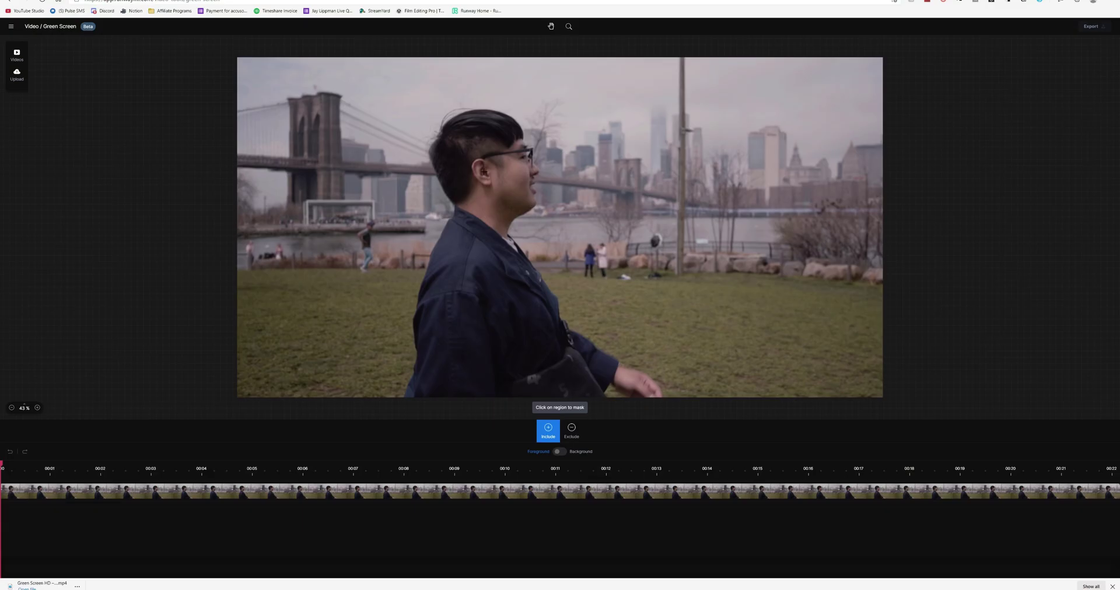
left_click(484, 171)
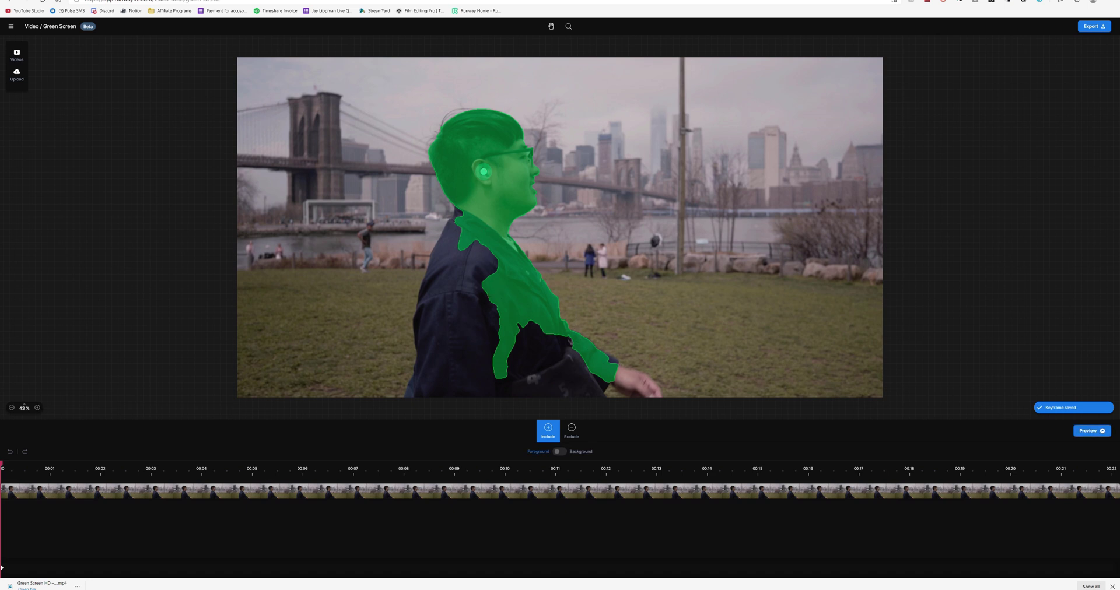
left_click(457, 289)
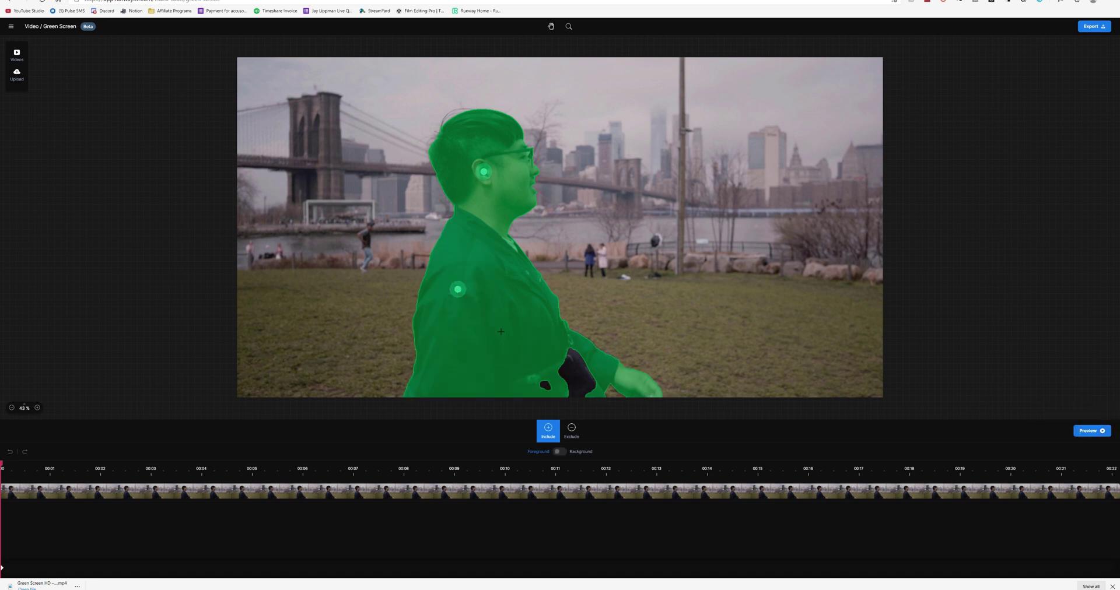
left_click(576, 376)
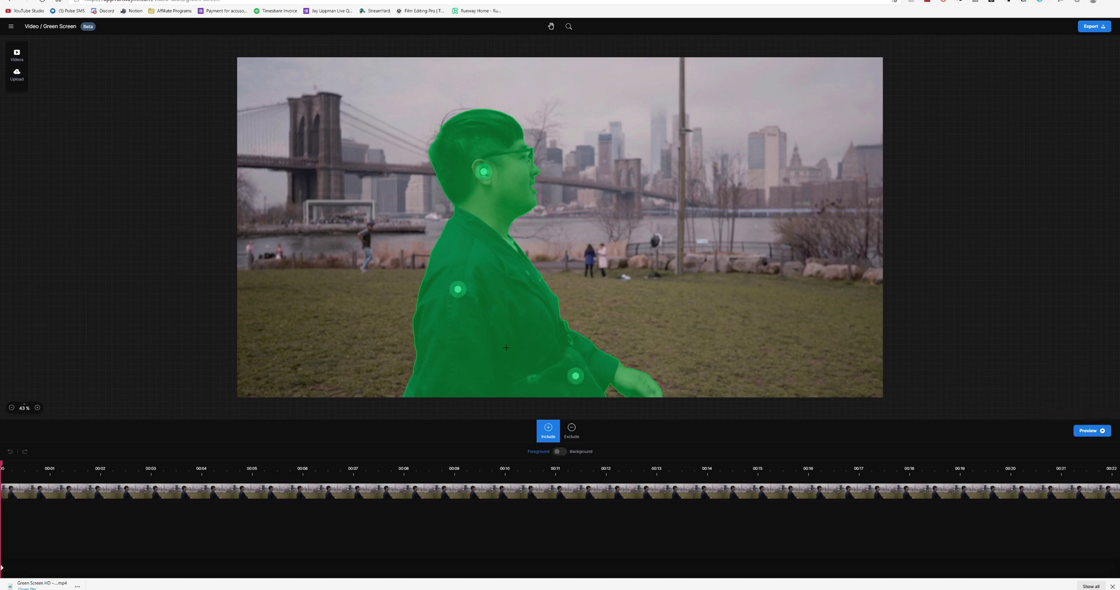
Try including the stray hair strands at the back of the man's head in the mask.
scroll(450, 114, "up", 5)
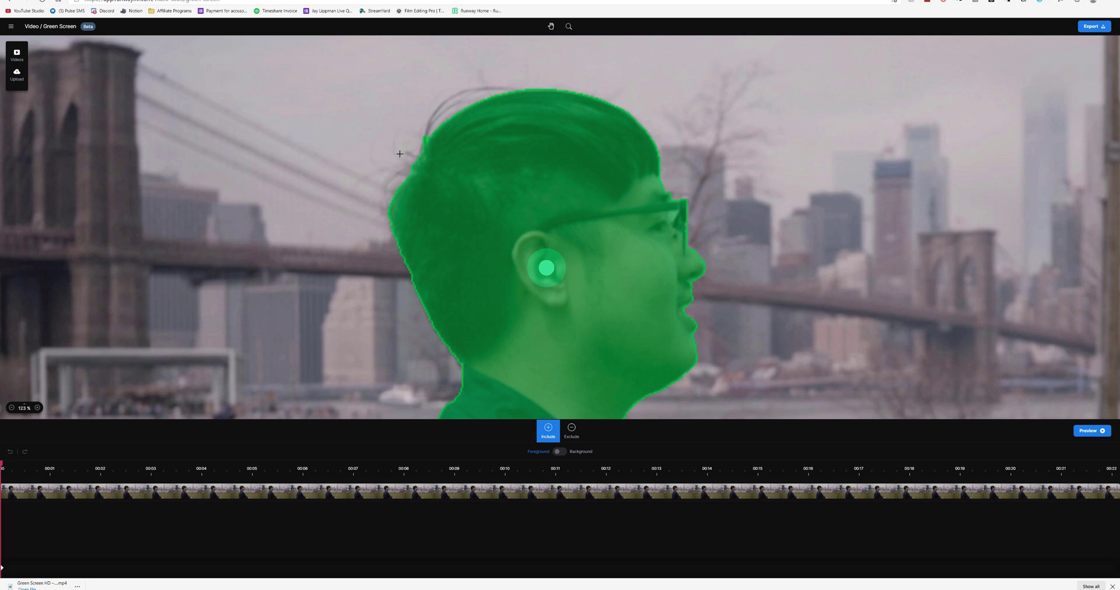
scroll(456, 111, "up", 6)
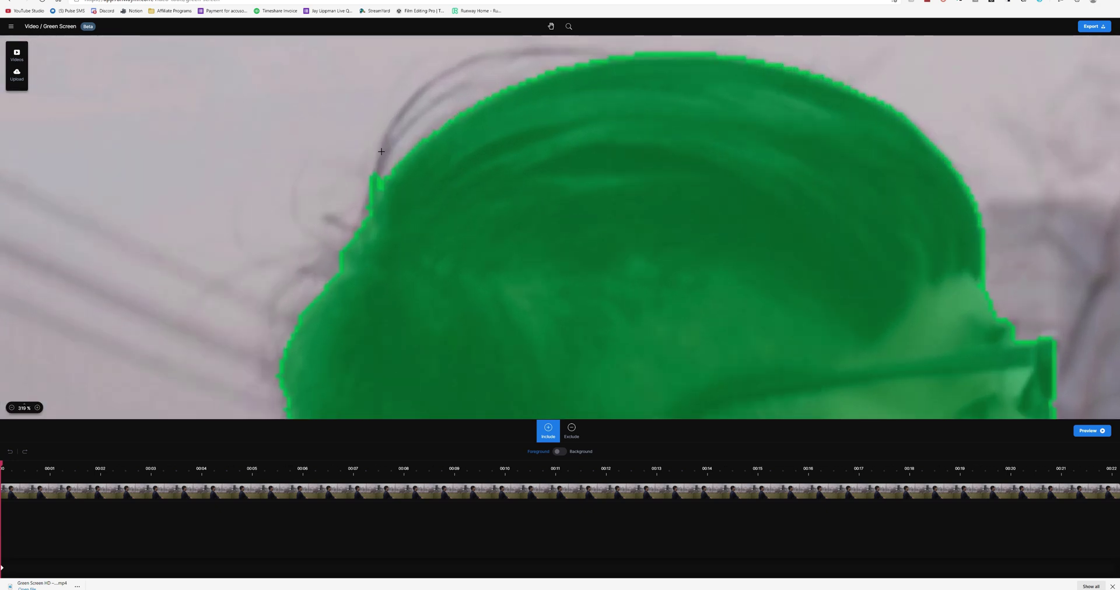
left_click(387, 147)
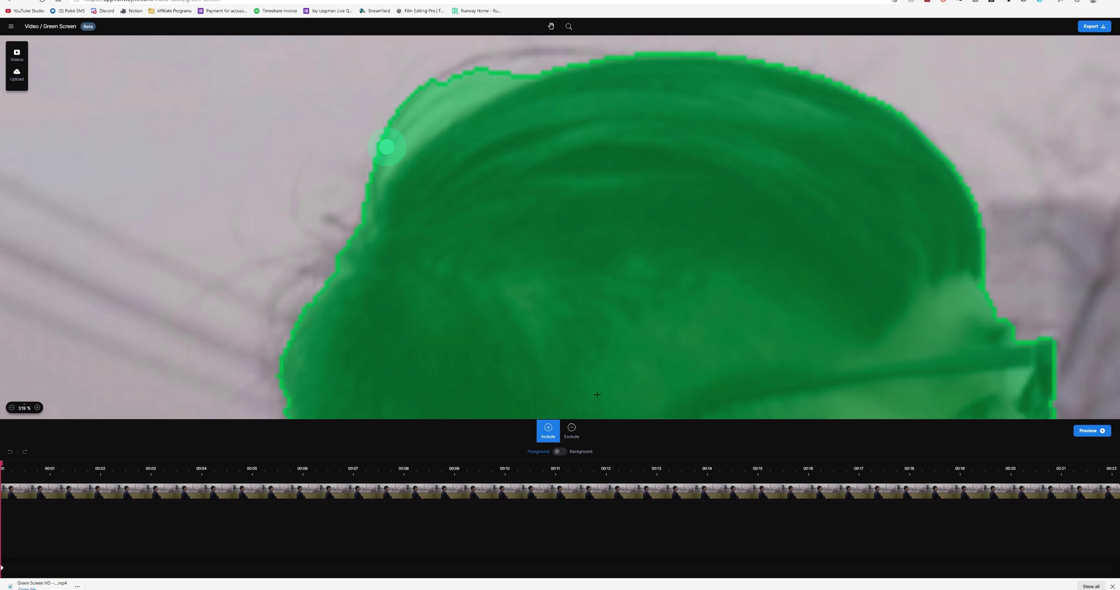
Remove the include point on the stray hair and exclude the gap between those strands and the head from the mask.
left_click(571, 430)
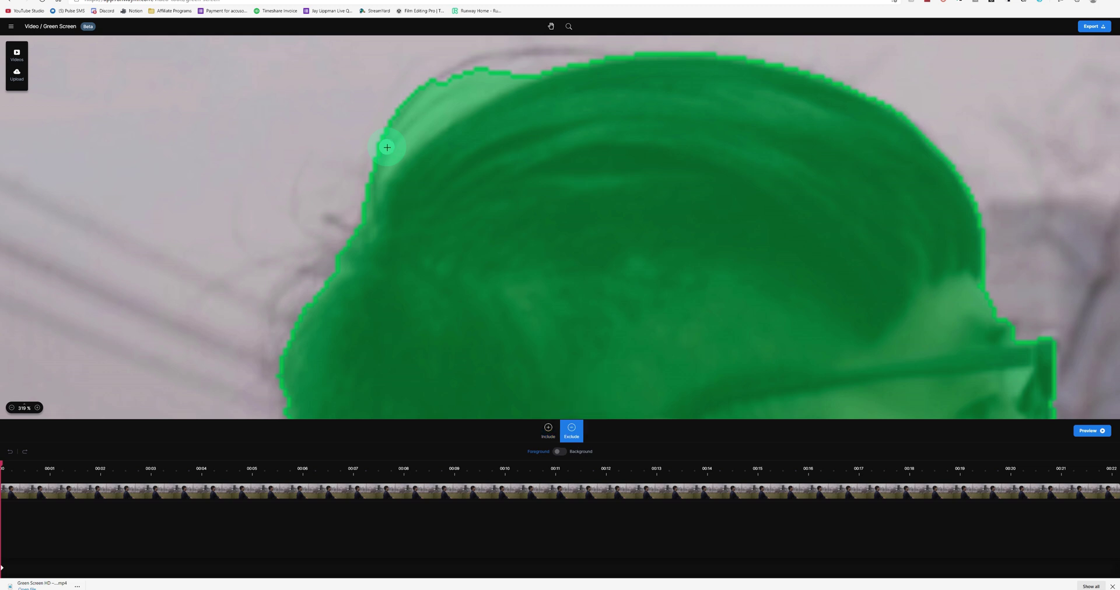
left_click(387, 148)
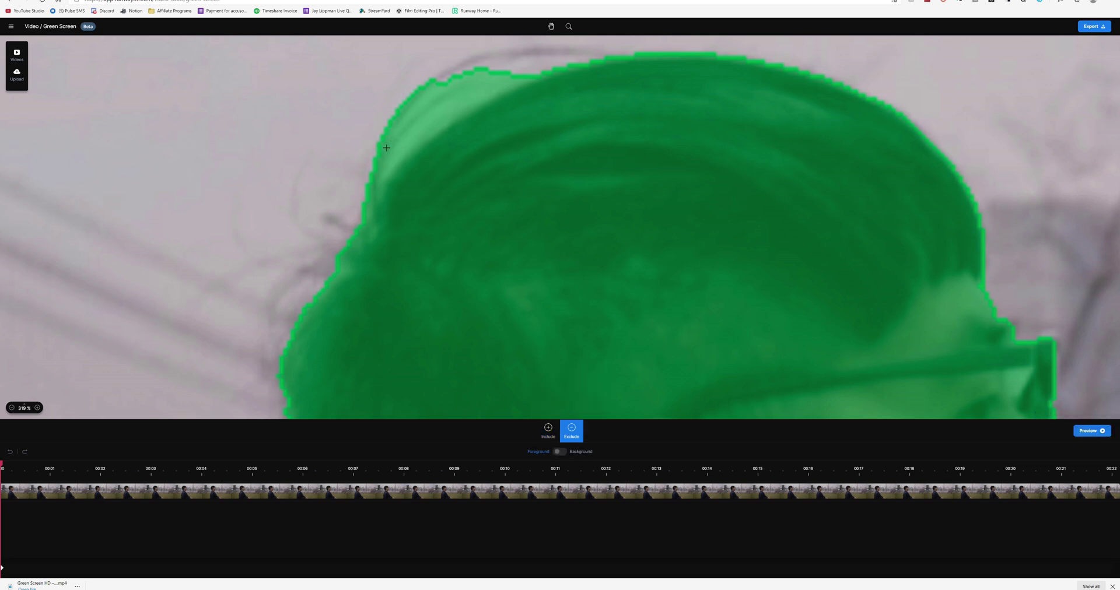
left_click(423, 124)
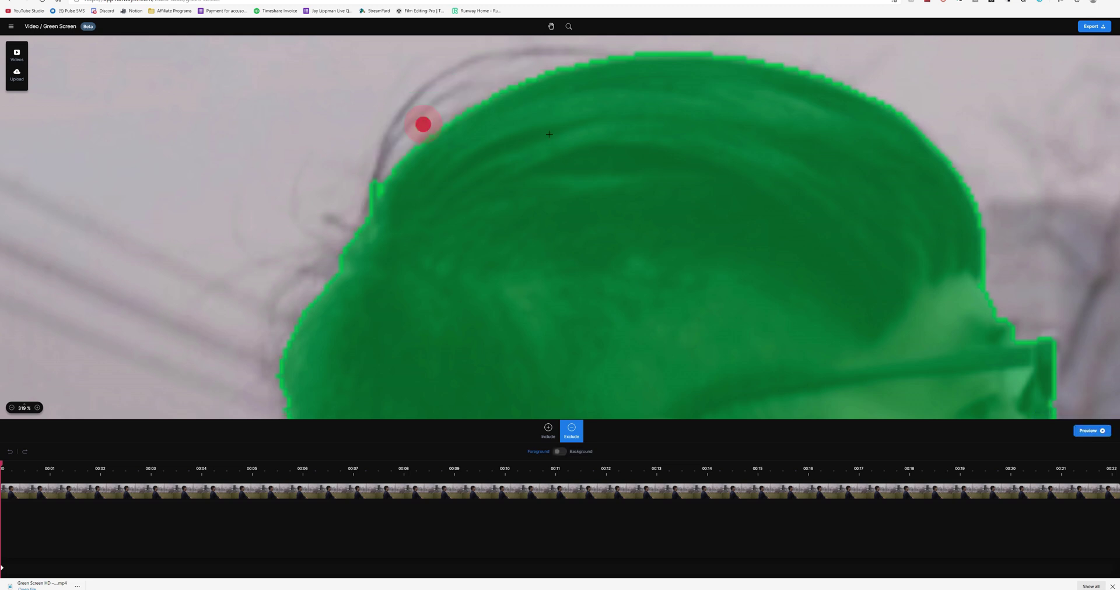
key("h")
scroll(536, 315, "down", 15)
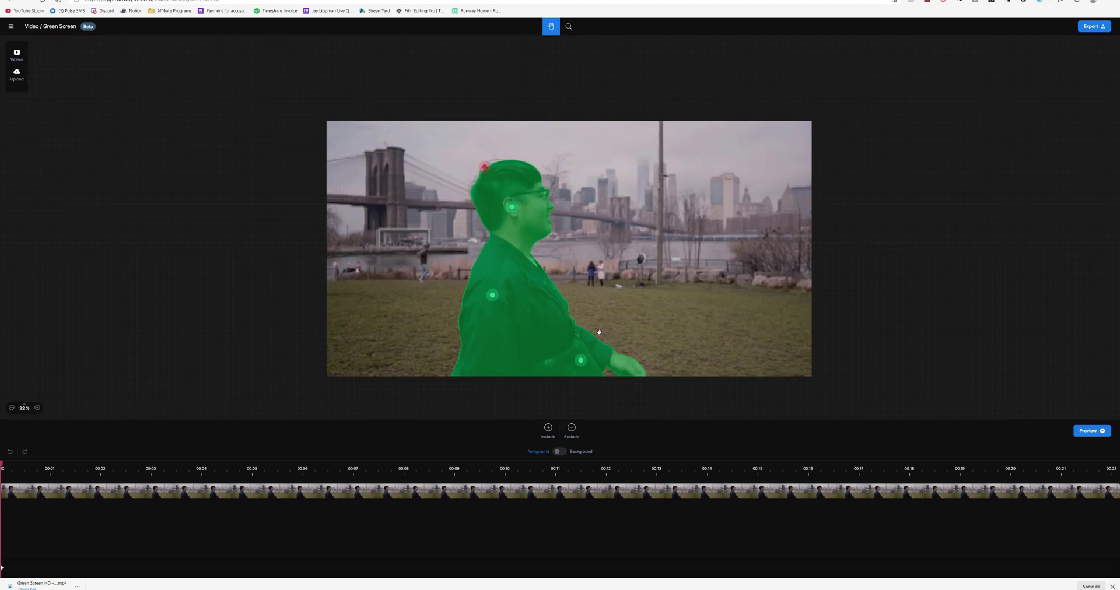
Preview the mask and include the uncovered shirt hem just before 00:08 and the area near the jacket's front hem around 00:11.
left_click(1091, 431)
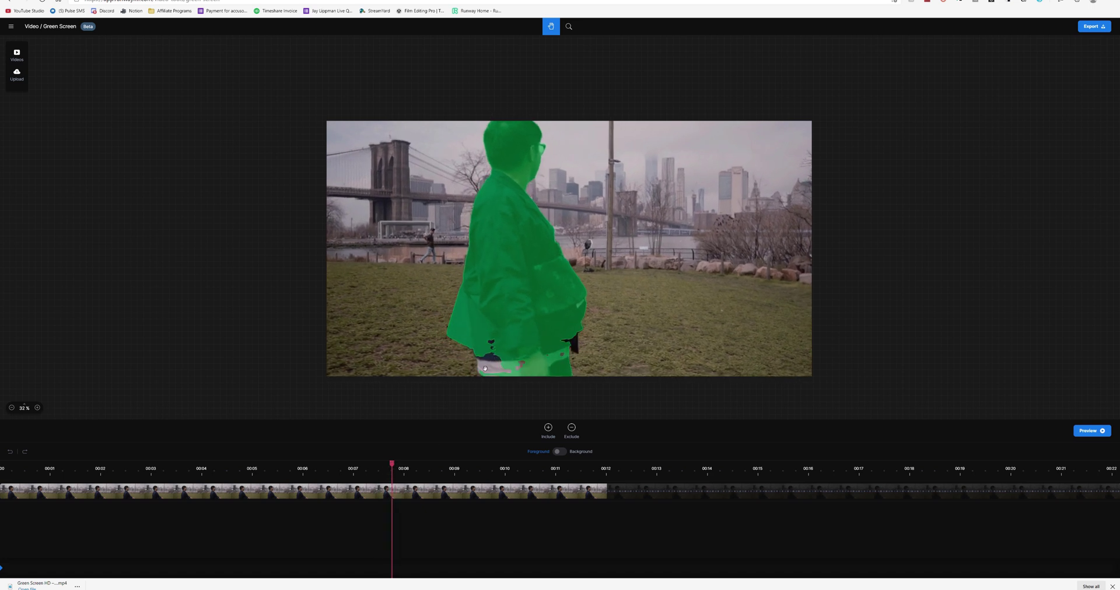
left_click(548, 431)
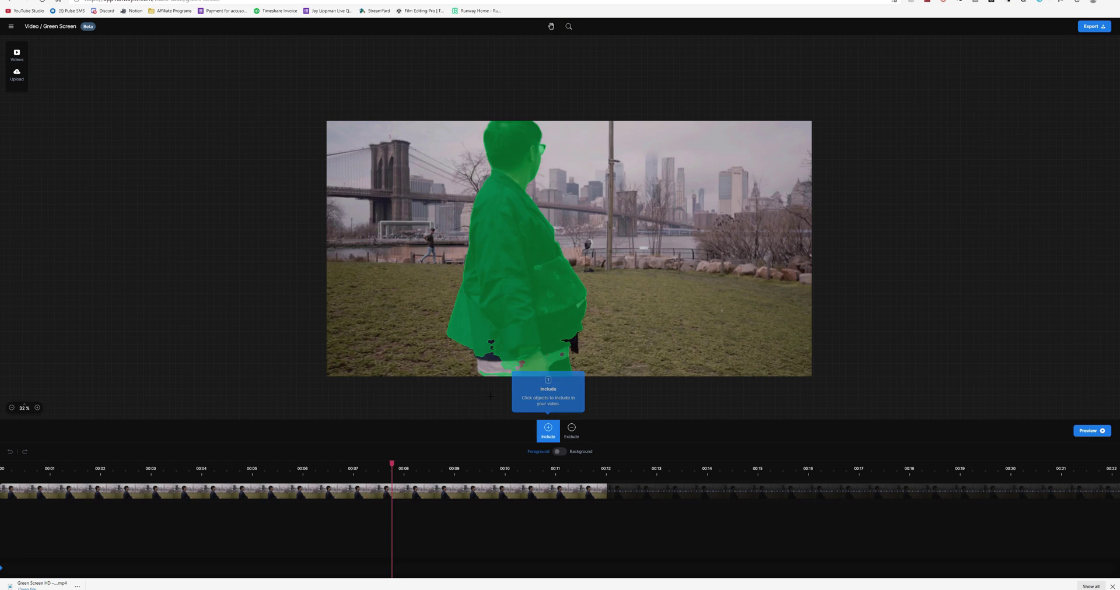
left_click(491, 362)
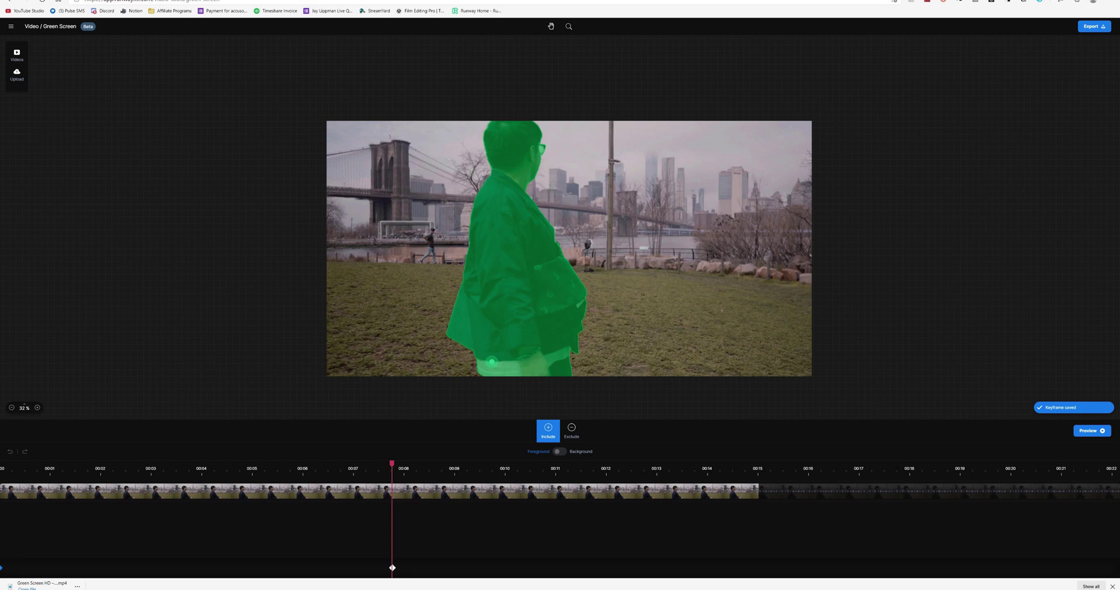
left_click(1096, 431)
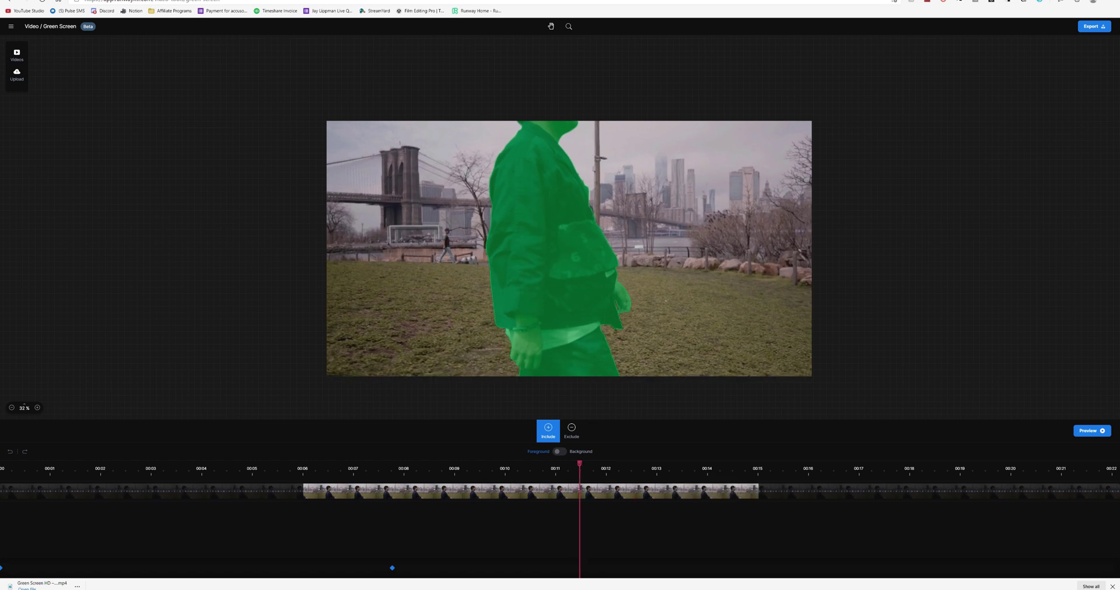
left_click(605, 318)
Include the missing areas beside the hand and along the frame's lower edge just before 00:15, previewing the mask before and after.
left_click(1090, 433)
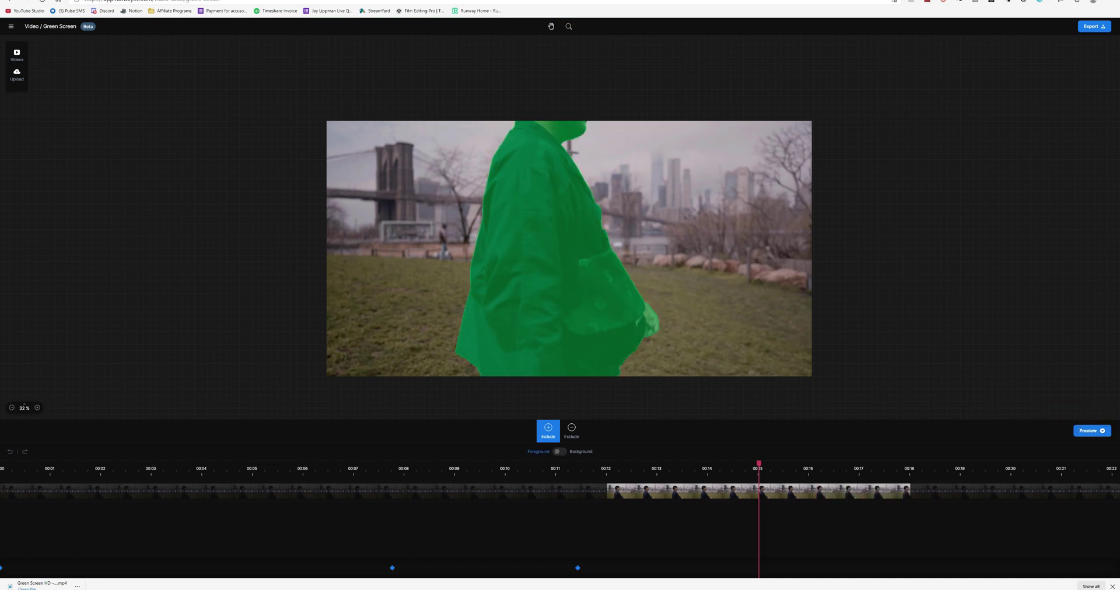
key("Left")
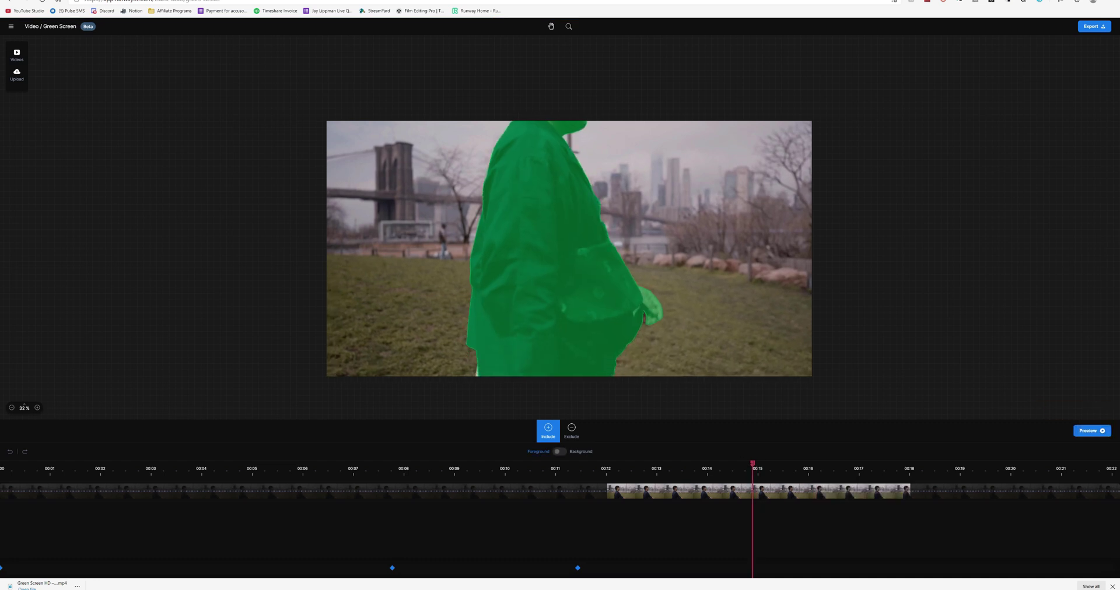
left_click(644, 319)
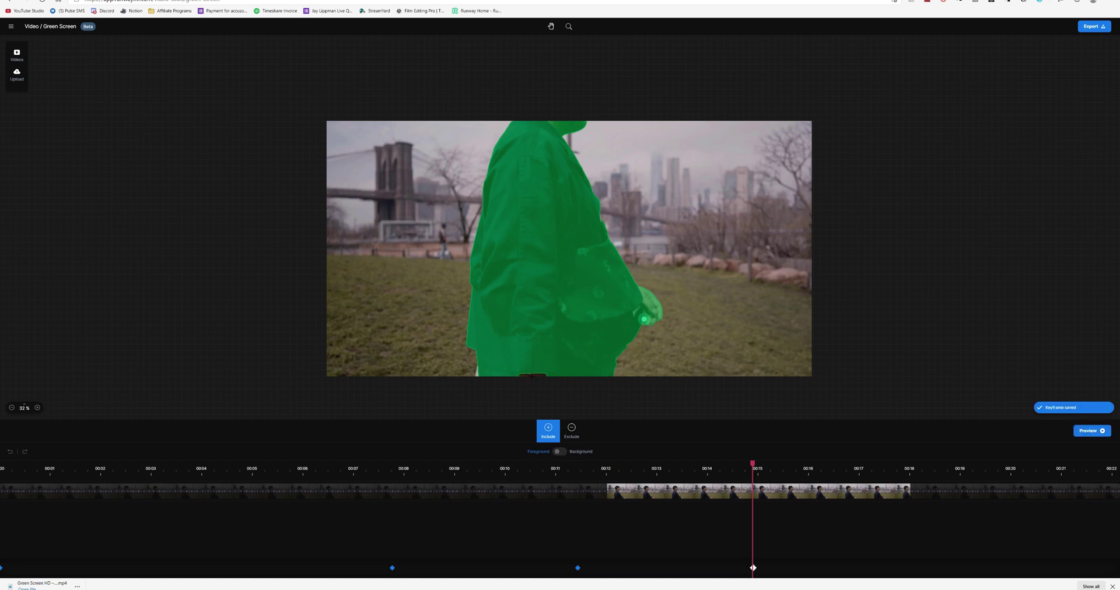
left_click(532, 375)
left_click(477, 374)
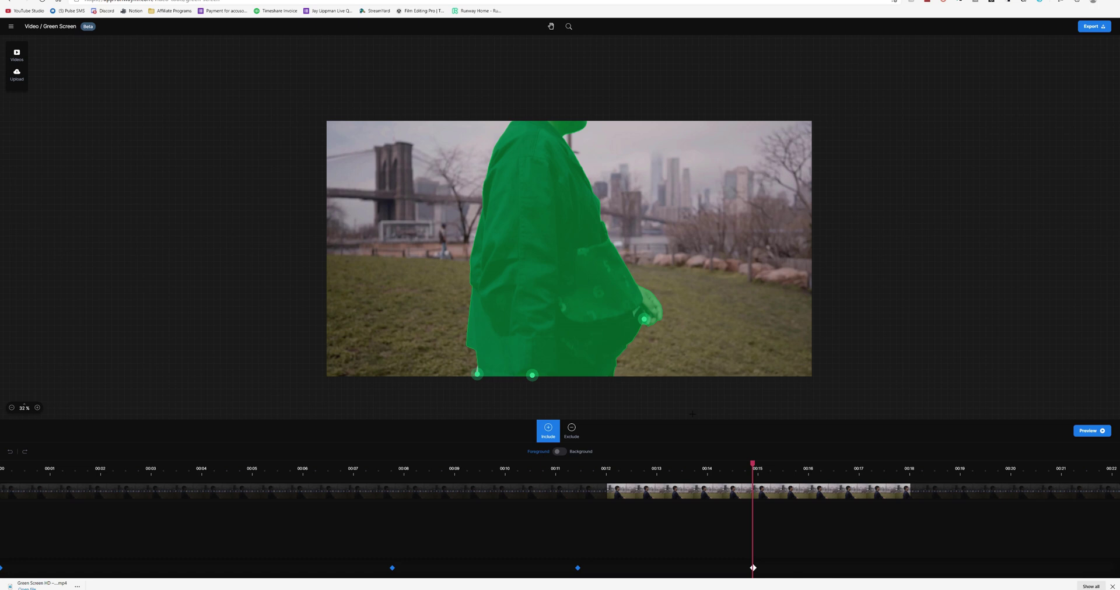
left_click(1092, 432)
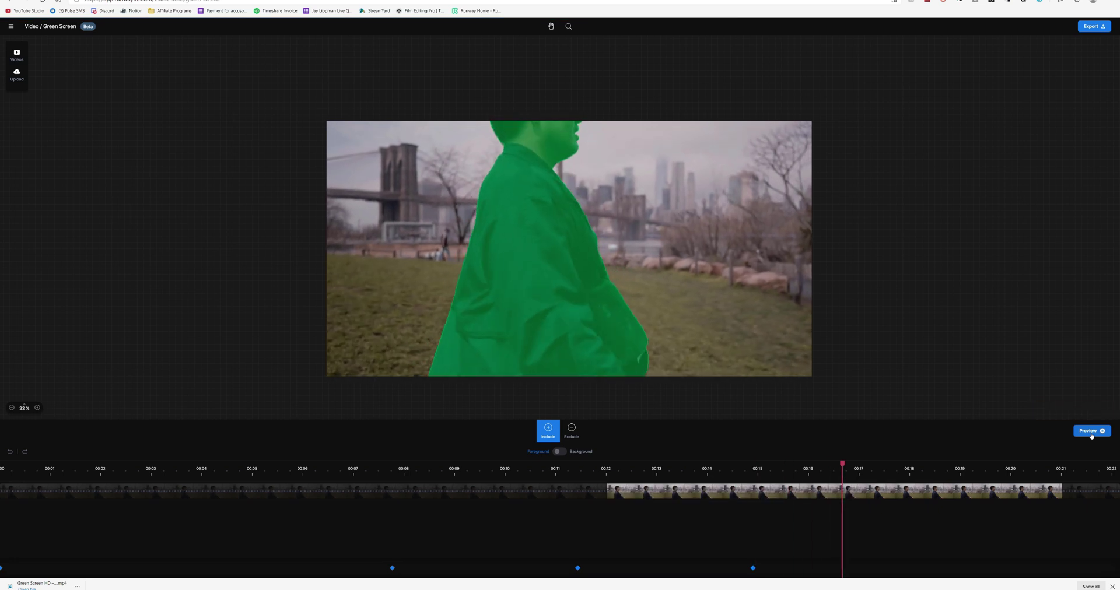
left_click(1092, 433)
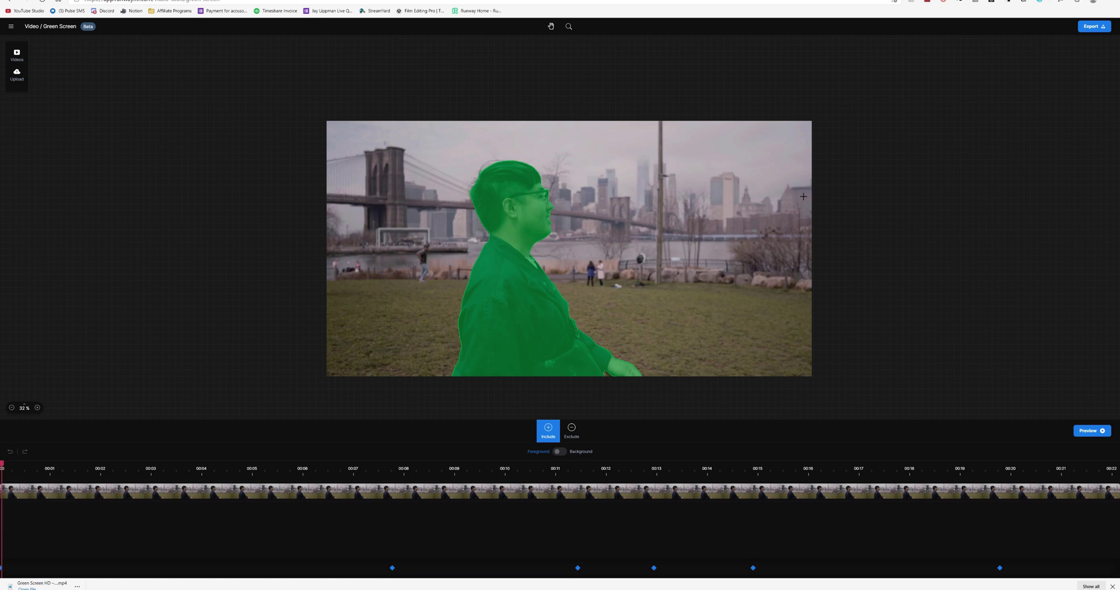
Open the export settings and try the cloudy sky, ocean and galaxy images as the background behind the man.
left_click(1093, 27)
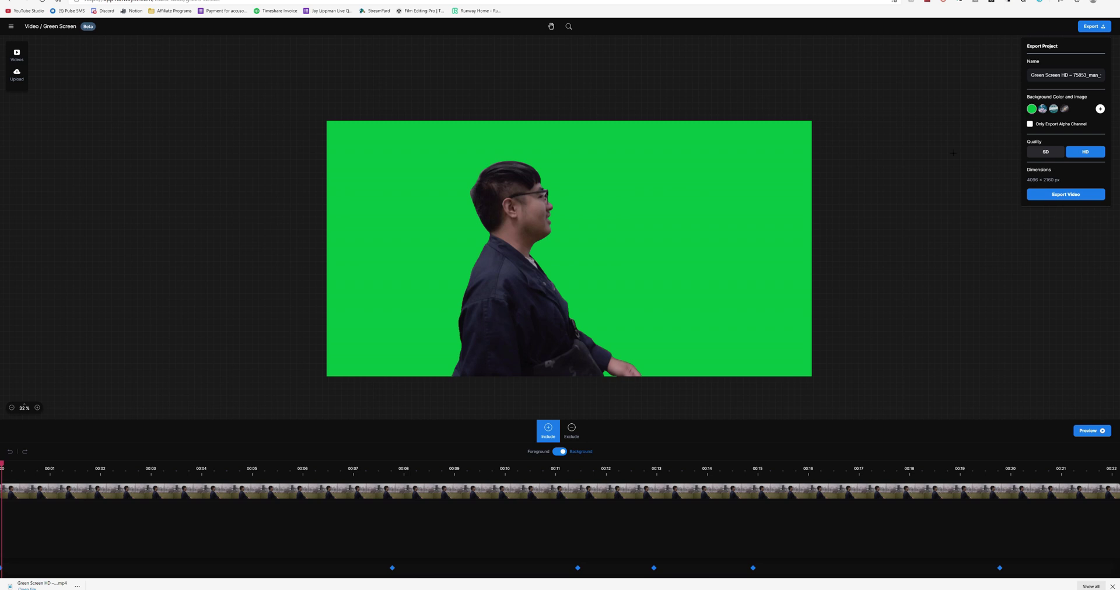
left_click(1043, 110)
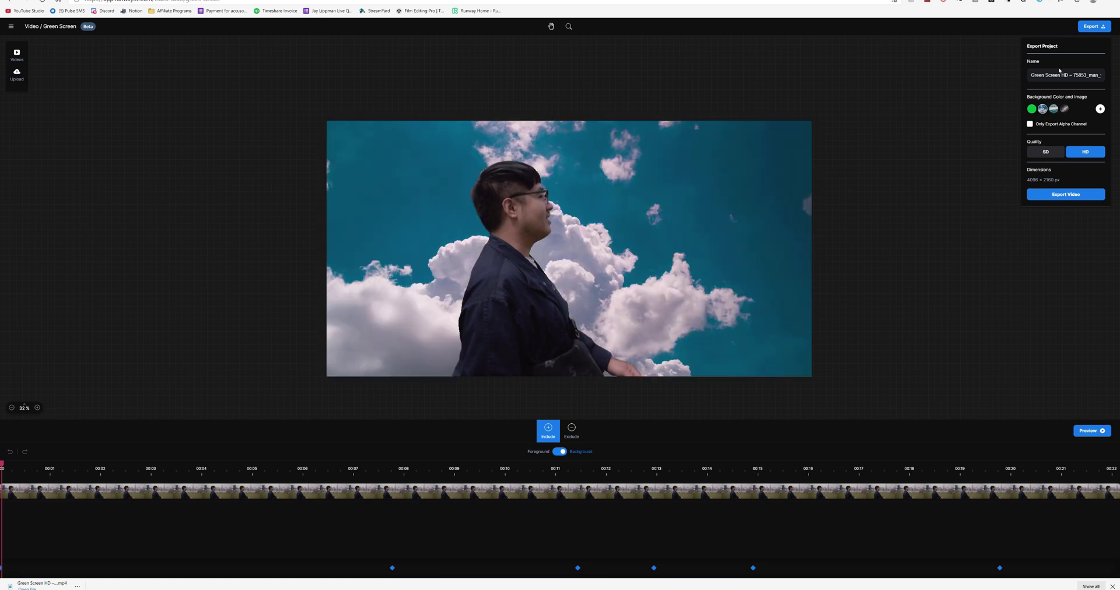
left_click(1054, 109)
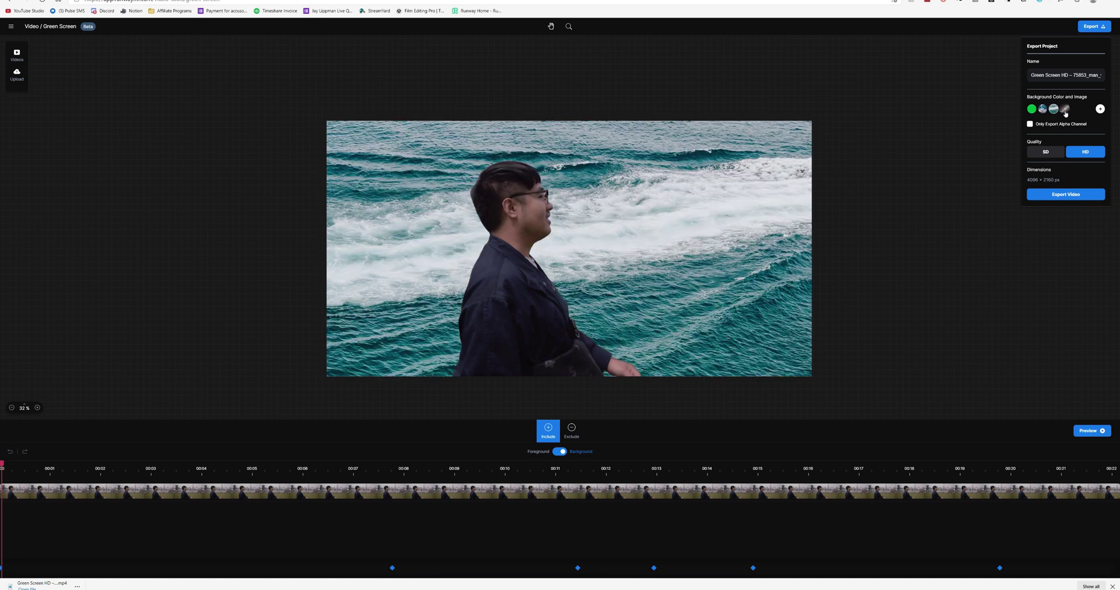
left_click(1065, 109)
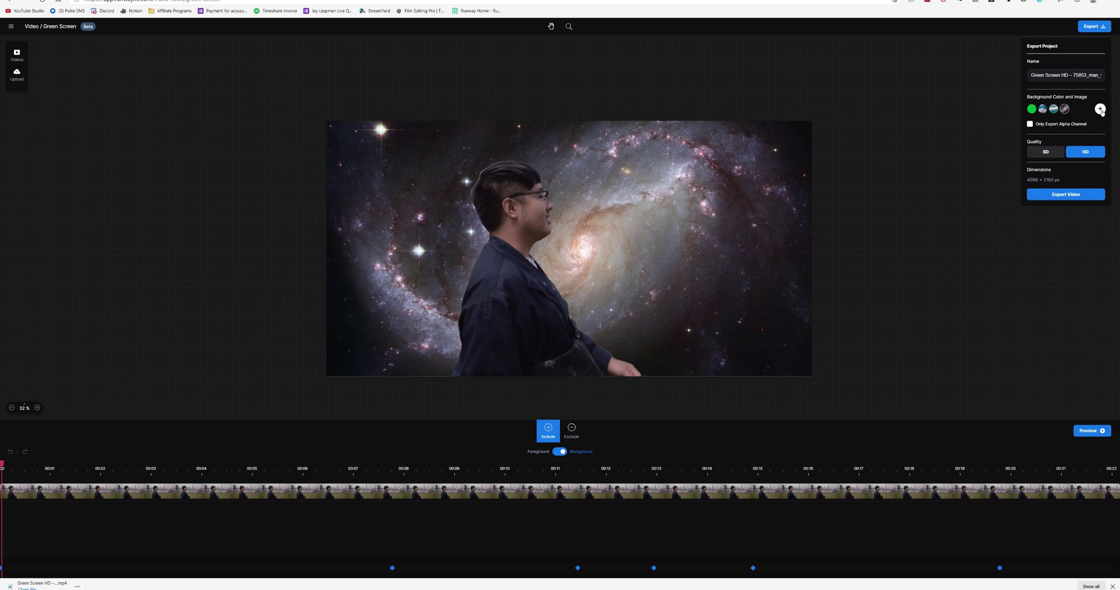
Restrict the export to the alpha channel only.
left_click(1030, 124)
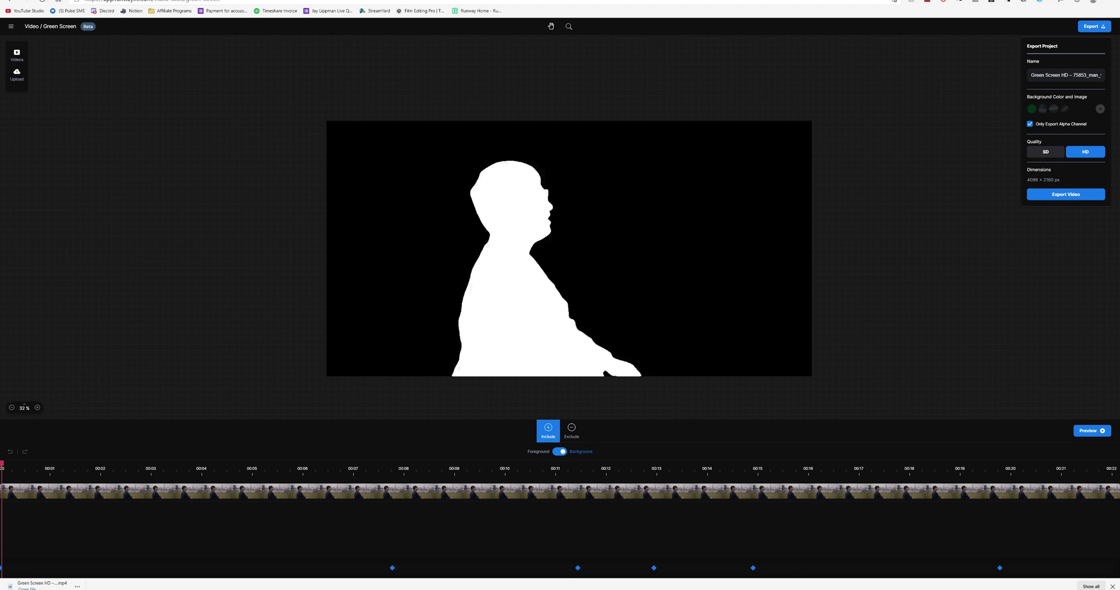